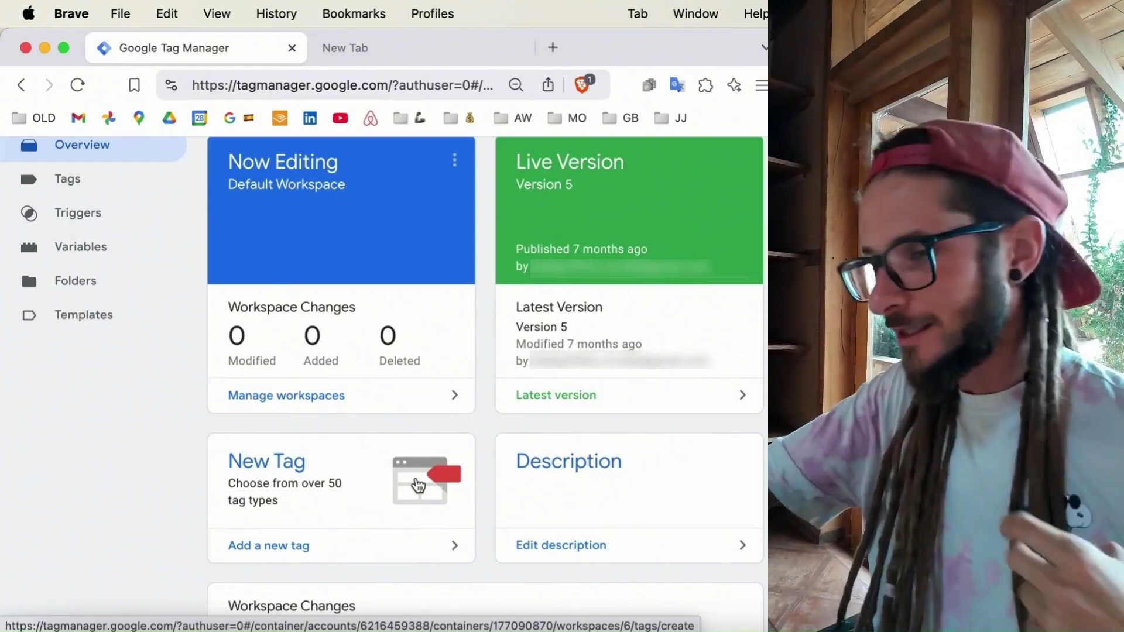
- Go to the container's Variables and start a new user-defined variable
scroll(96, 286, up, 3)
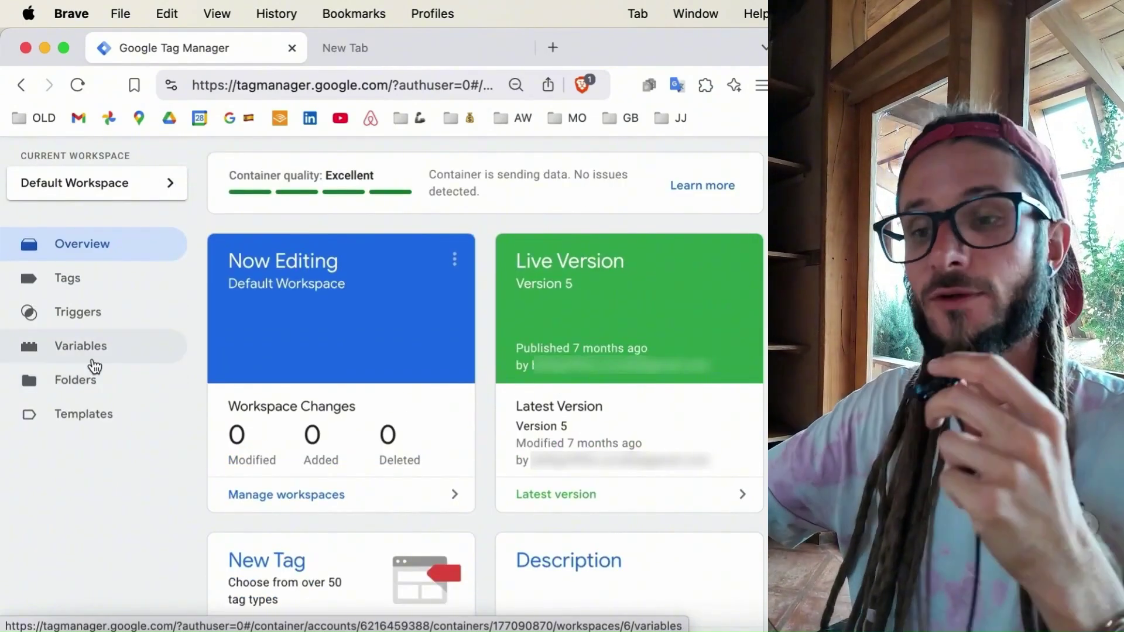
click(88, 346)
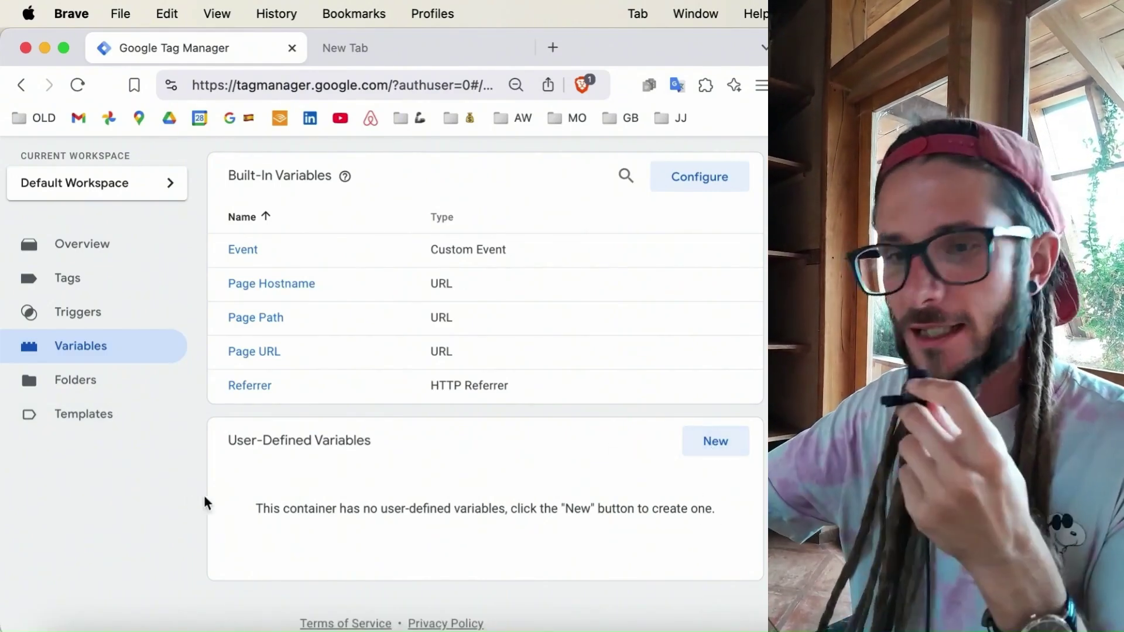
click(720, 443)
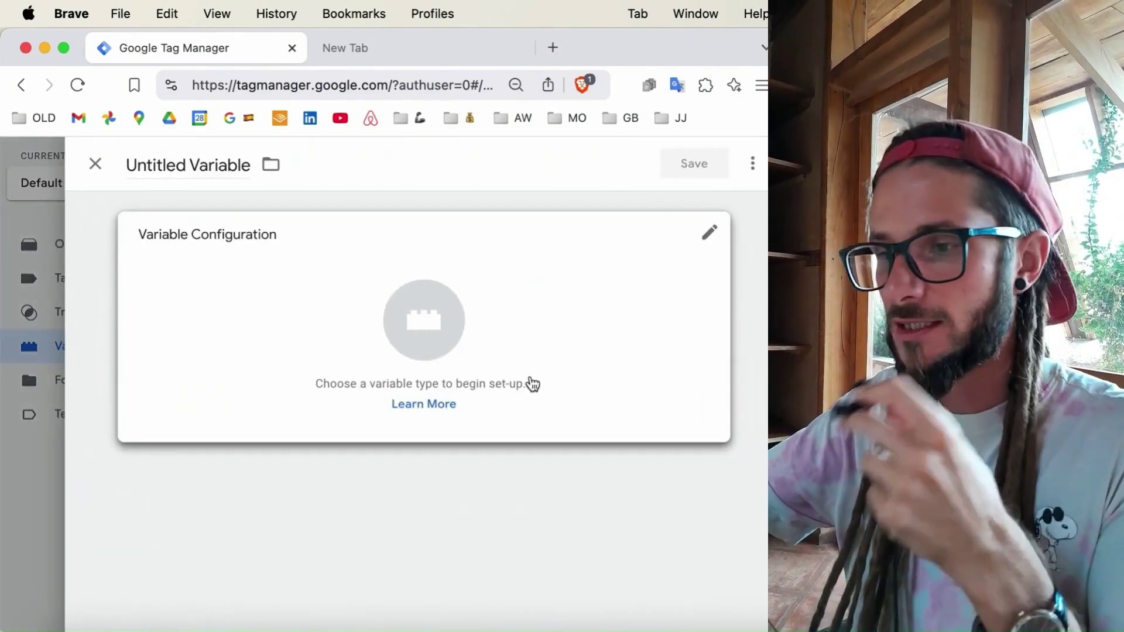
- Set the new variable's type to User-Provided Data
click(498, 392)
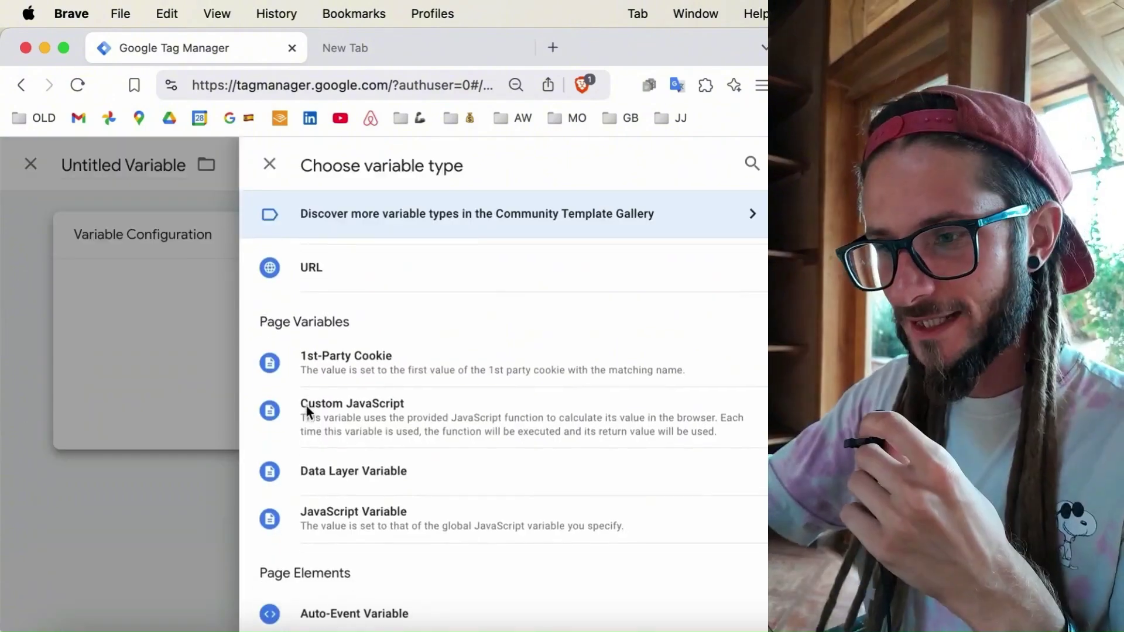
scroll(305, 405, down, 7)
scroll(306, 407, down, 4)
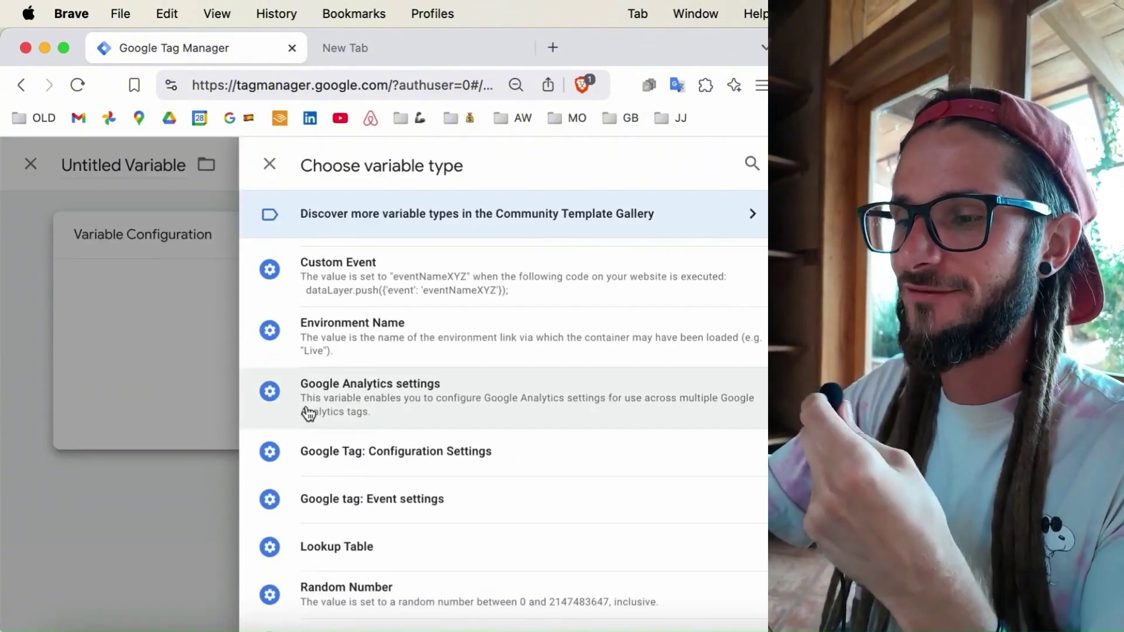
scroll(308, 413, down, 5)
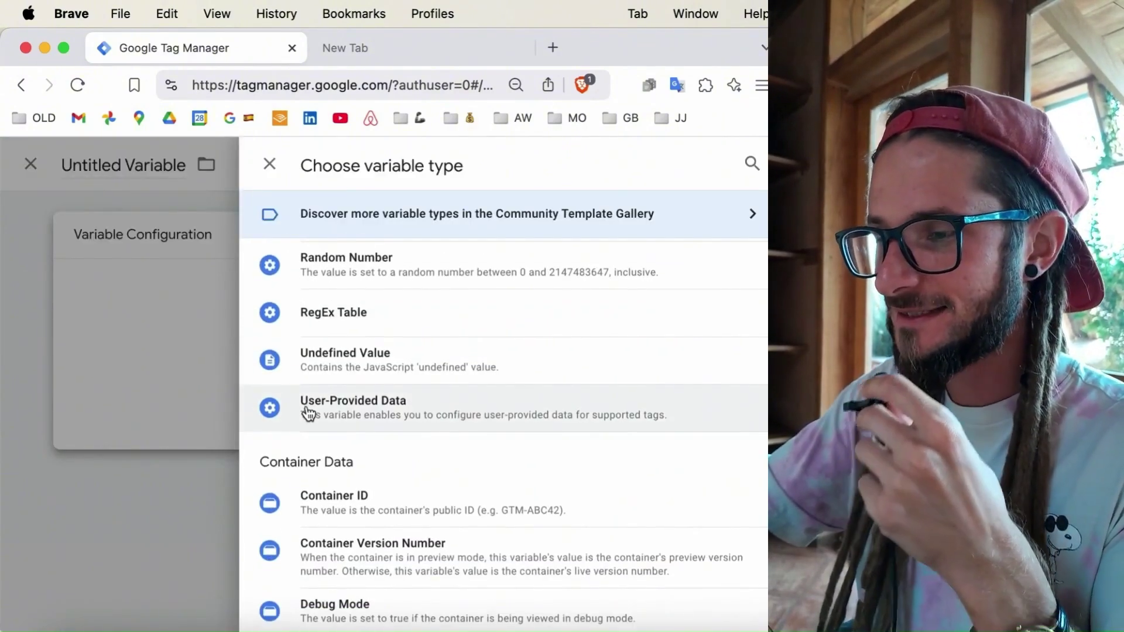
scroll(452, 408, up, 1)
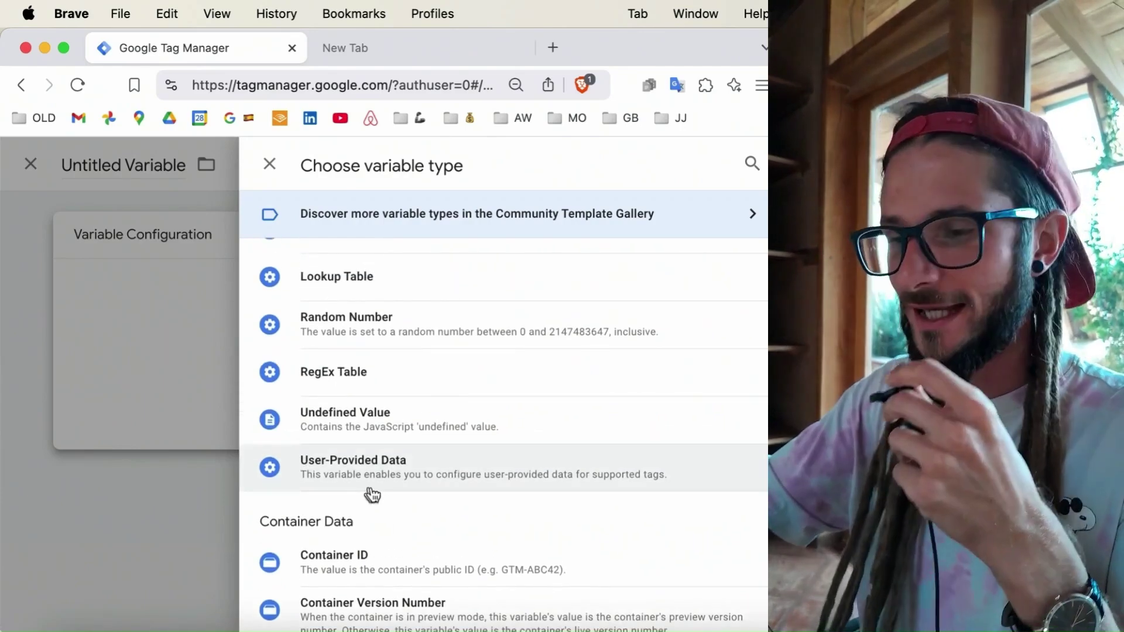
scroll(381, 491, down, 1)
scroll(391, 487, up, 9)
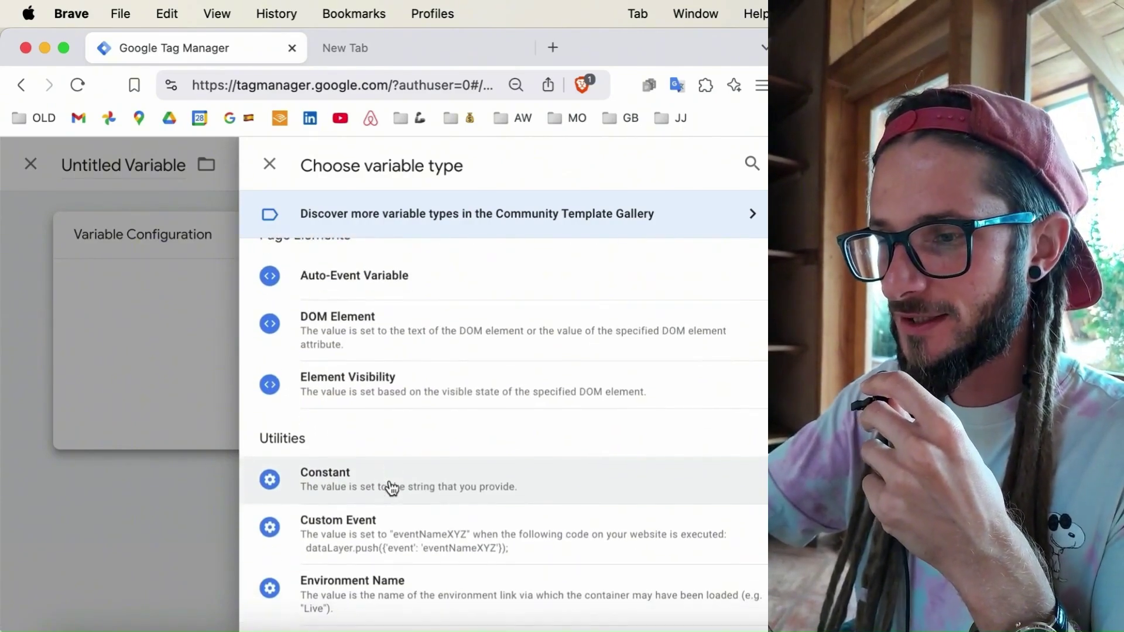
scroll(283, 433, down, 5)
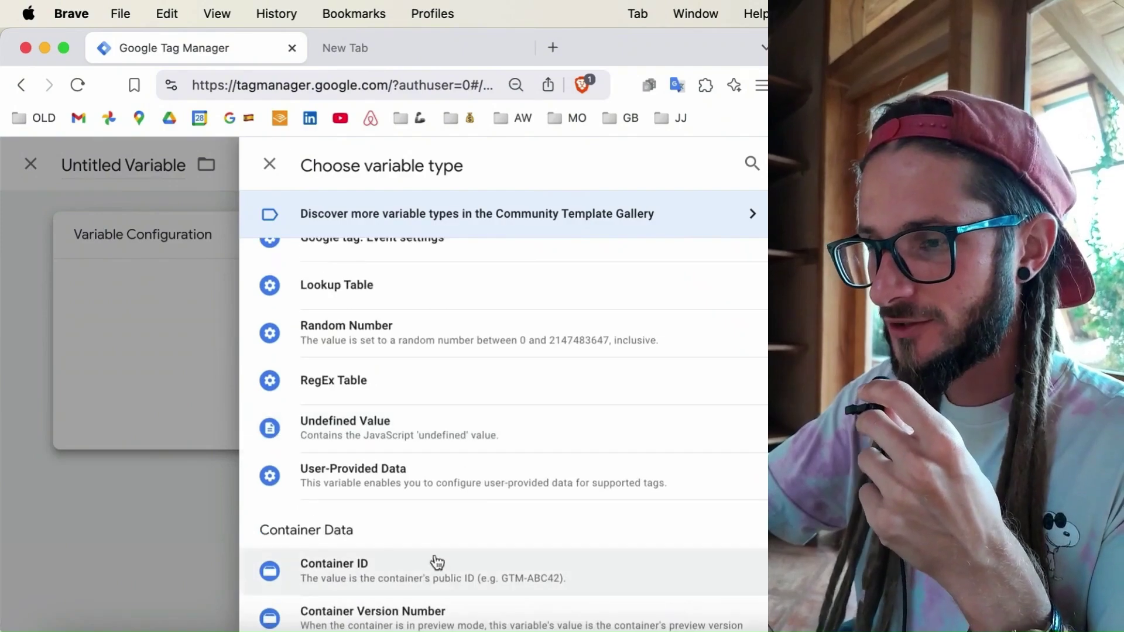
click(384, 477)
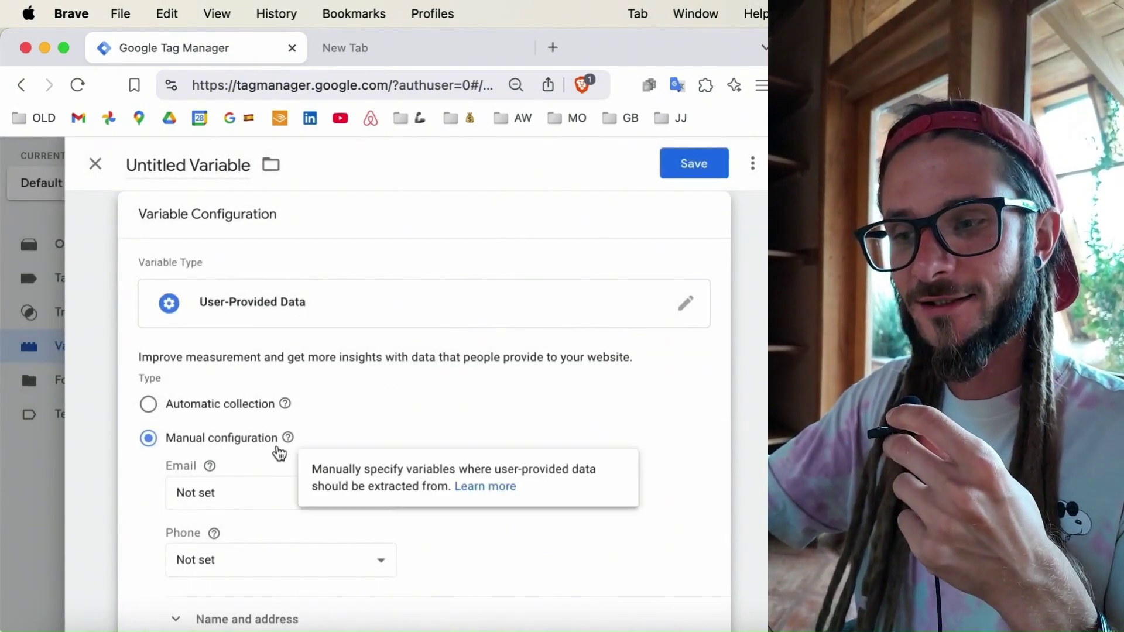
- Name the variable 'User-Provided Data', set it to Automatic collection, and save it
drag(179, 303, 312, 310)
key(super+c)
drag(127, 166, 251, 167)
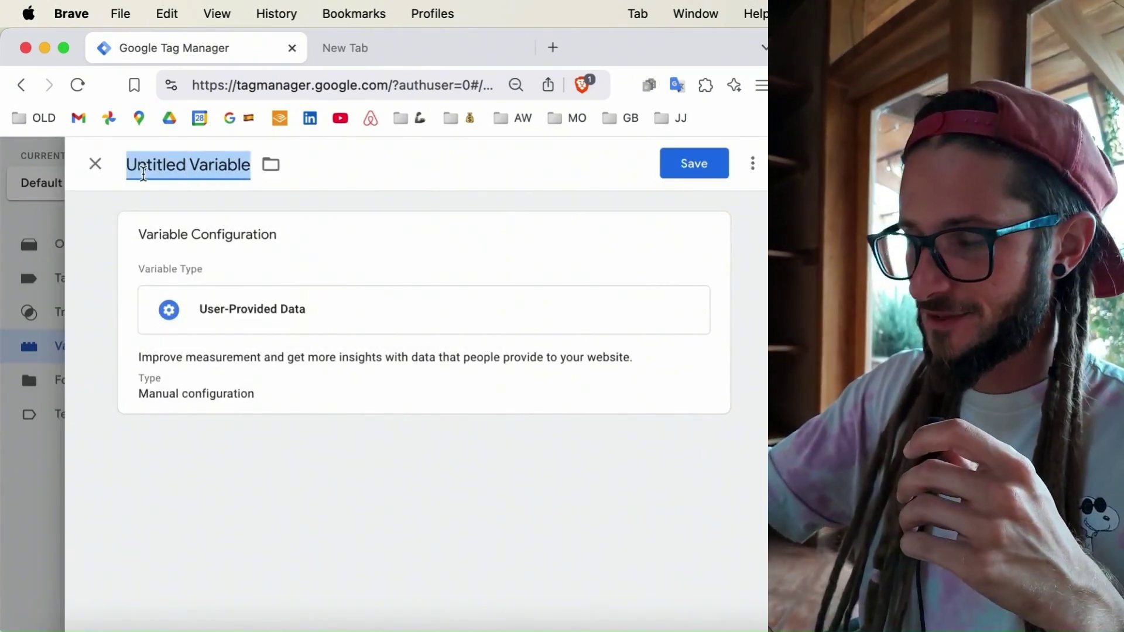
key(super+v)
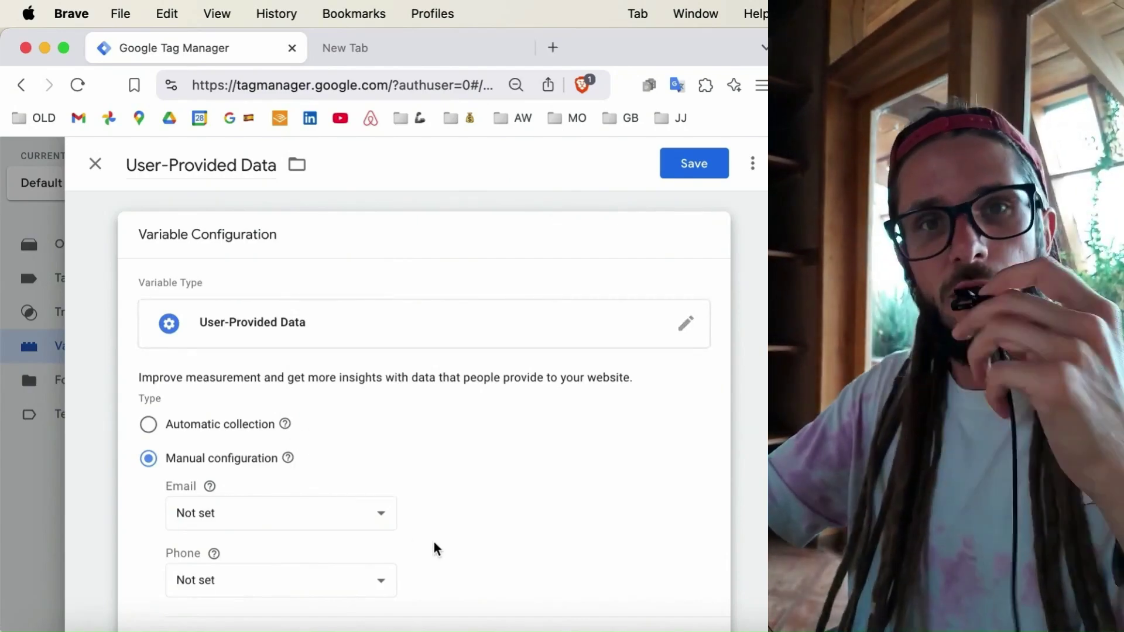
click(193, 428)
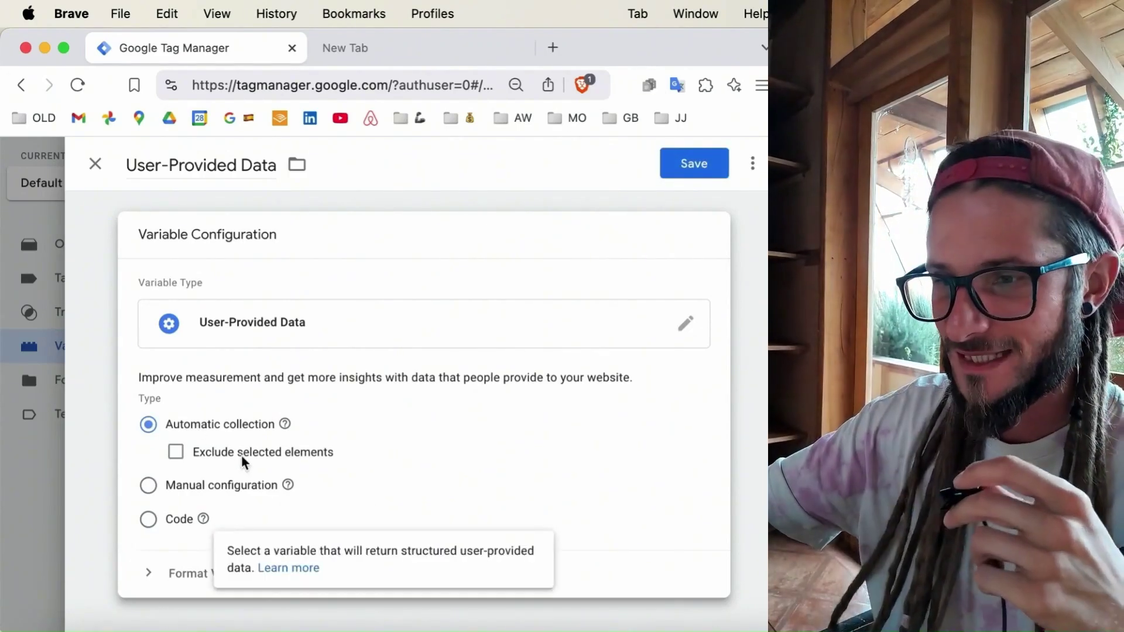
click(705, 170)
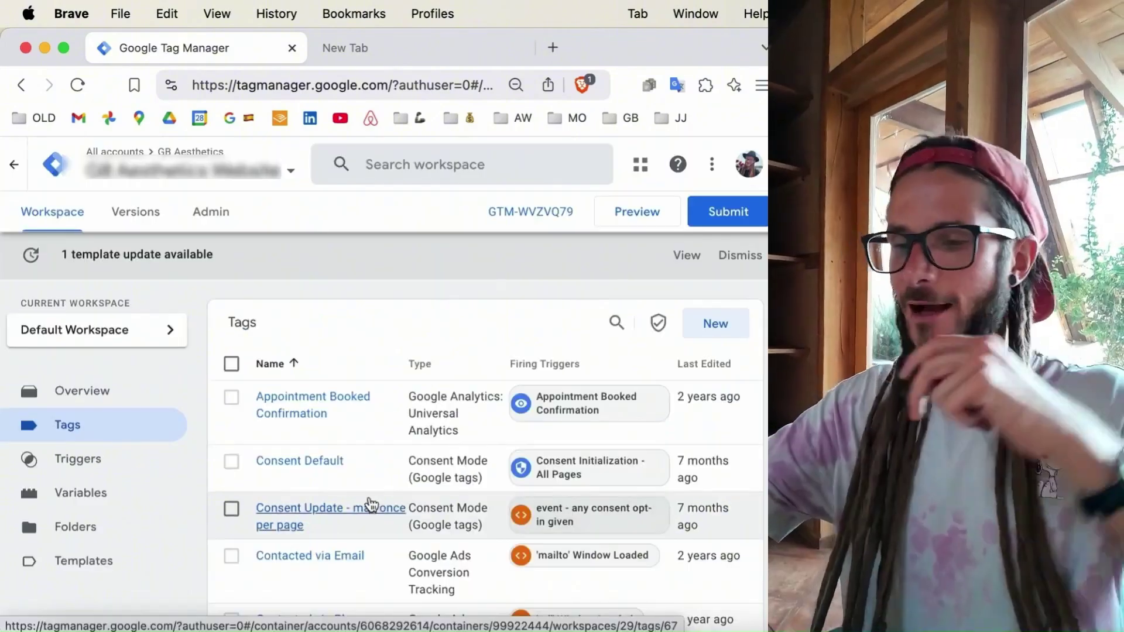
- Scroll the Tags list to find the Google Ads Conversion Tracking tags
scroll(375, 498, down, 2)
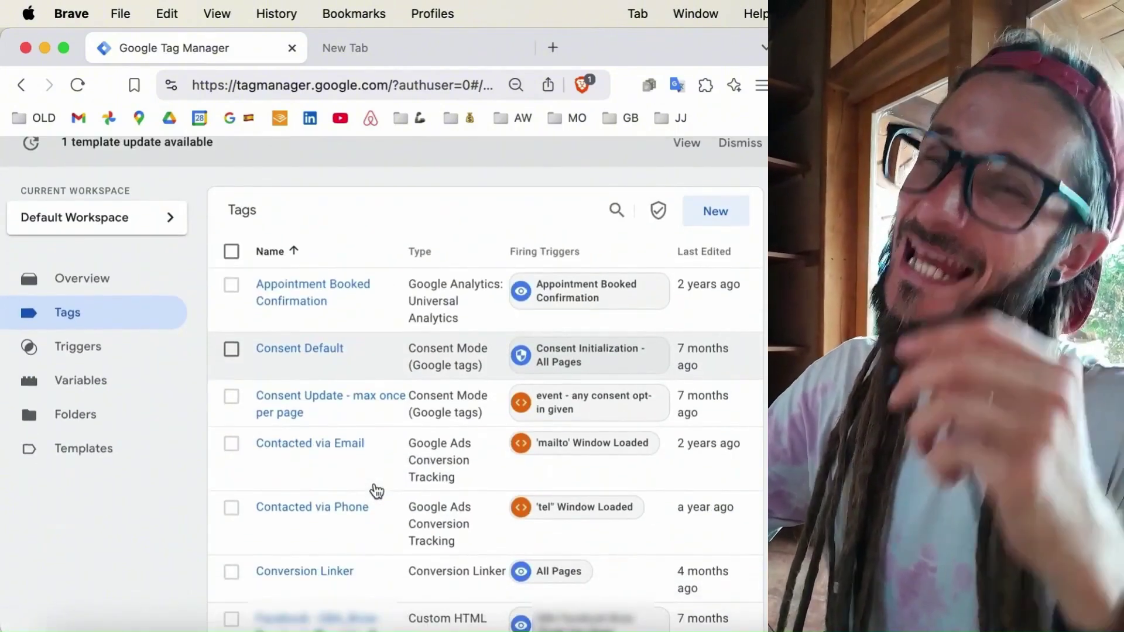
scroll(377, 491, down, 1)
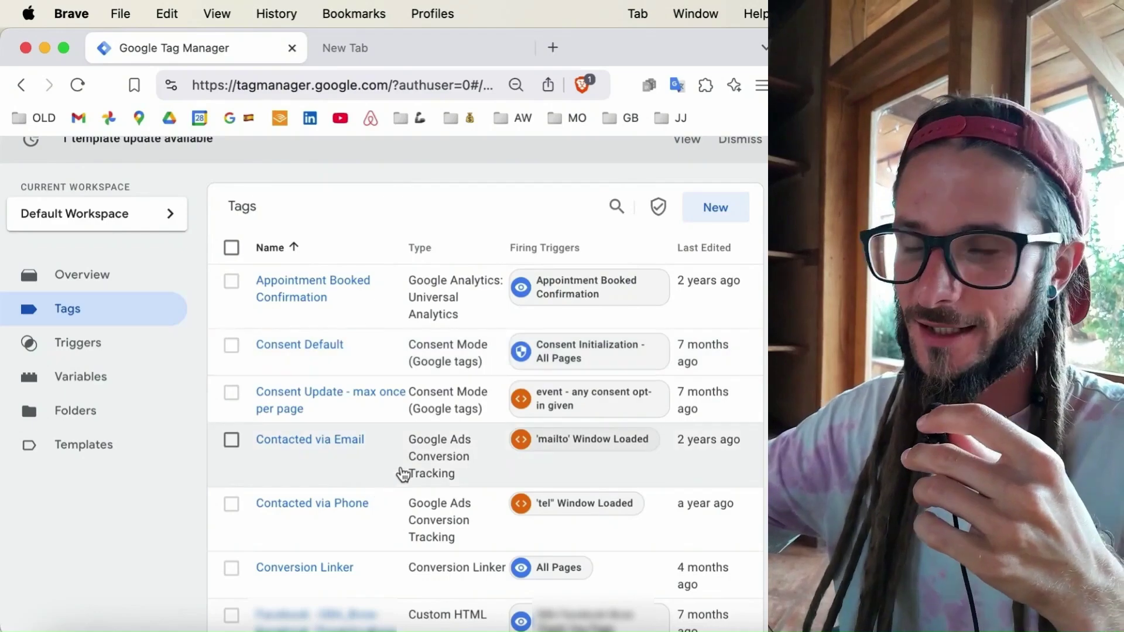
scroll(332, 326, down, 10)
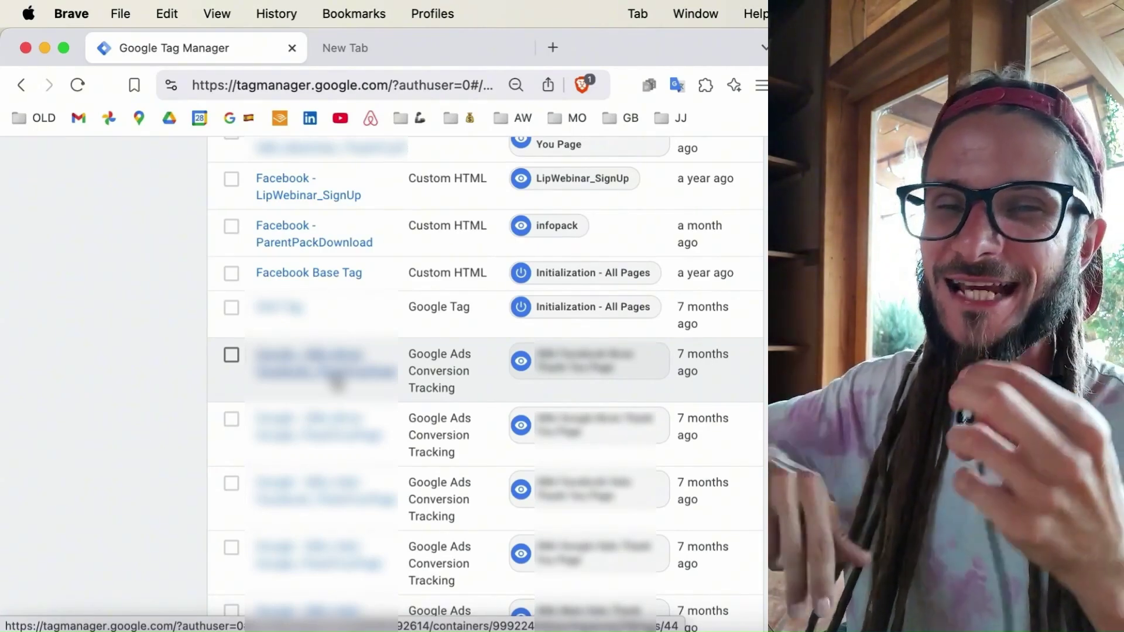
- In a Google Ads conversion tag, include user-provided data via the {{User-Provided Data}} variable
click(337, 381)
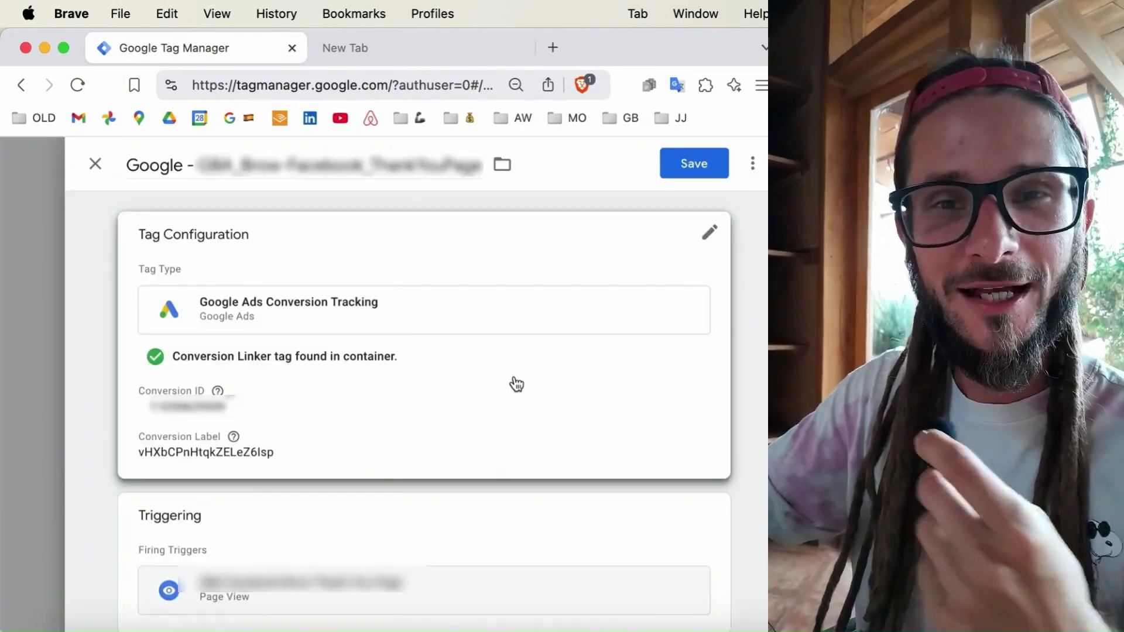
click(413, 415)
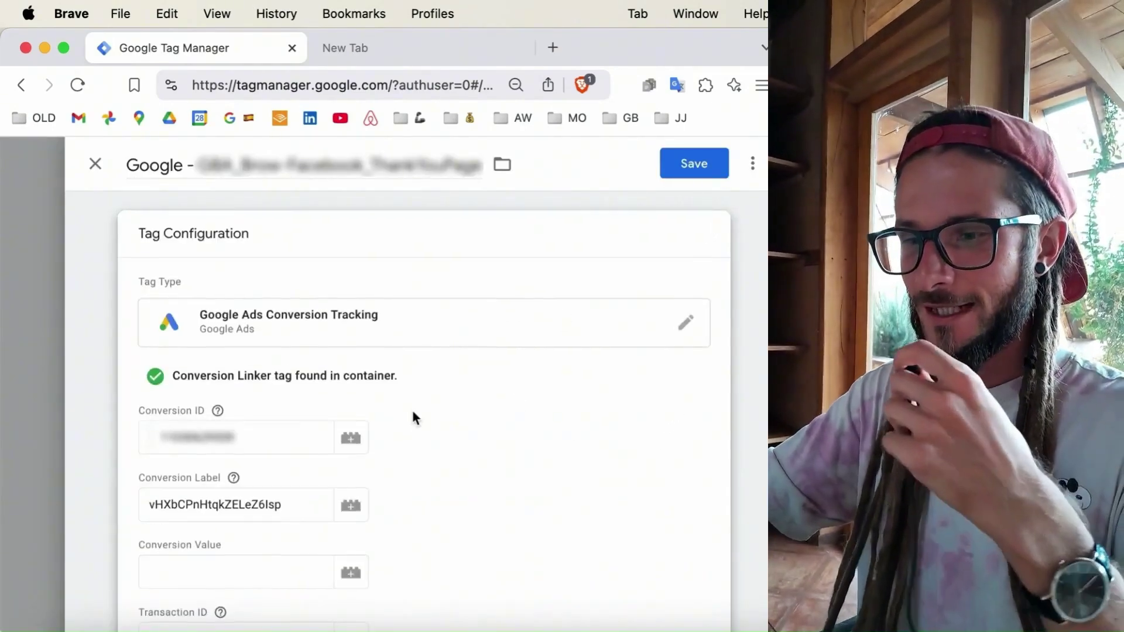
scroll(413, 414, down, 5)
scroll(413, 415, up, 3)
scroll(412, 417, up, 3)
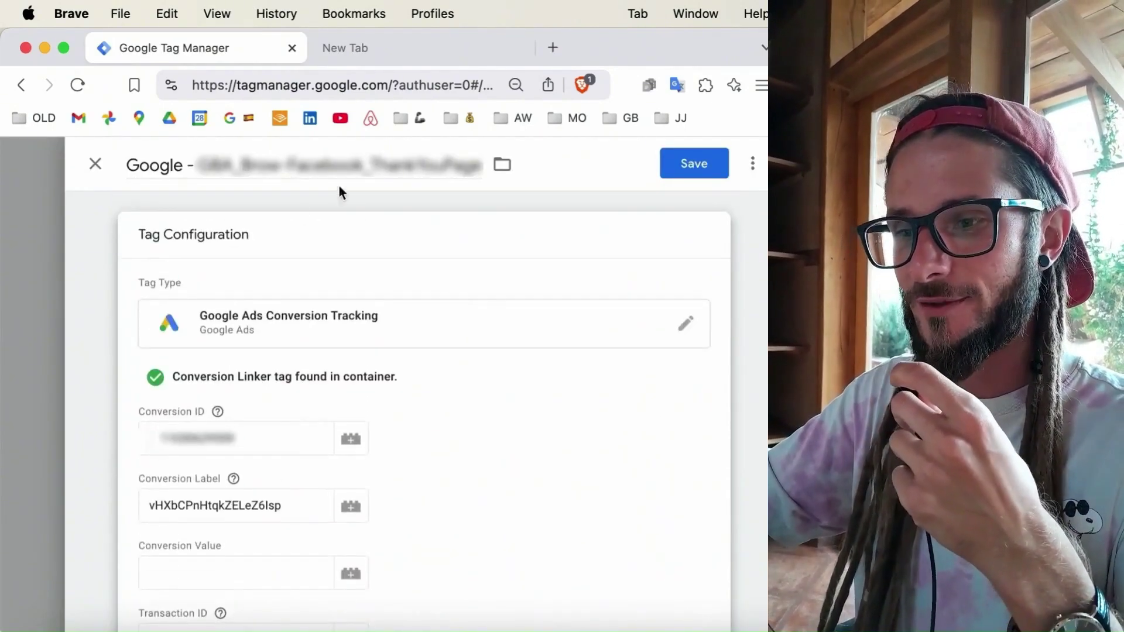
scroll(319, 419, down, 8)
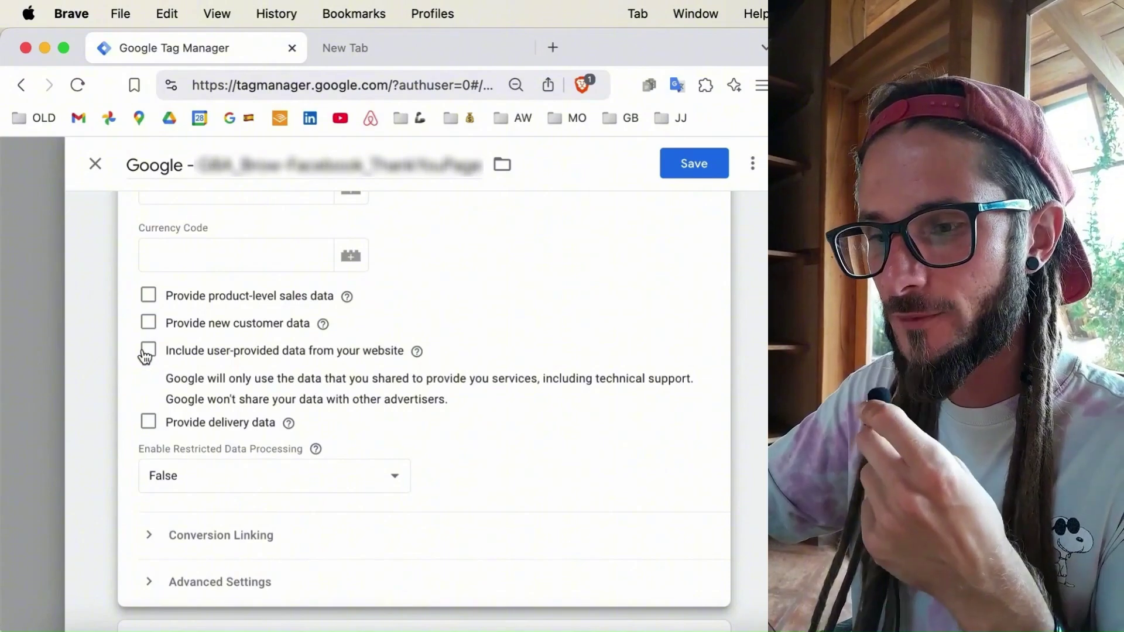
click(148, 351)
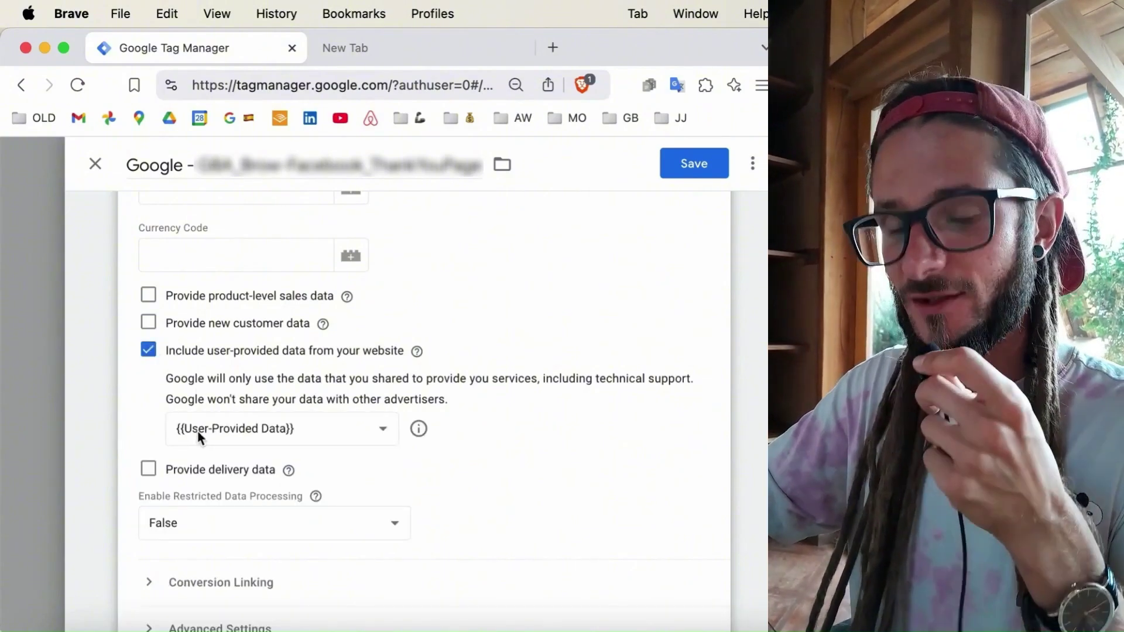
click(261, 436)
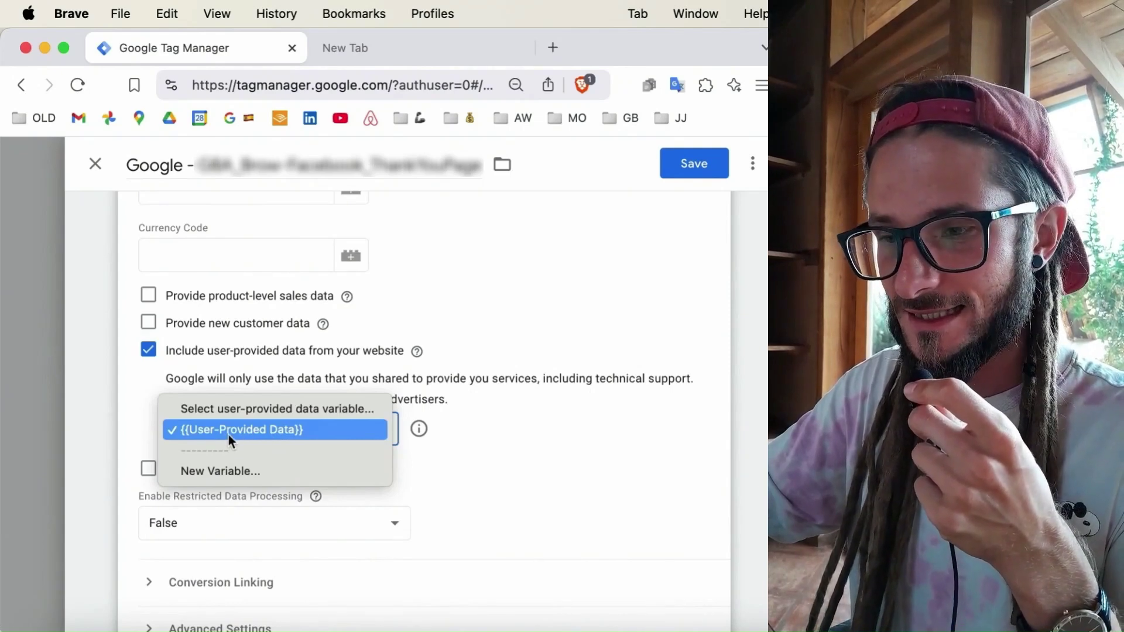
click(228, 434)
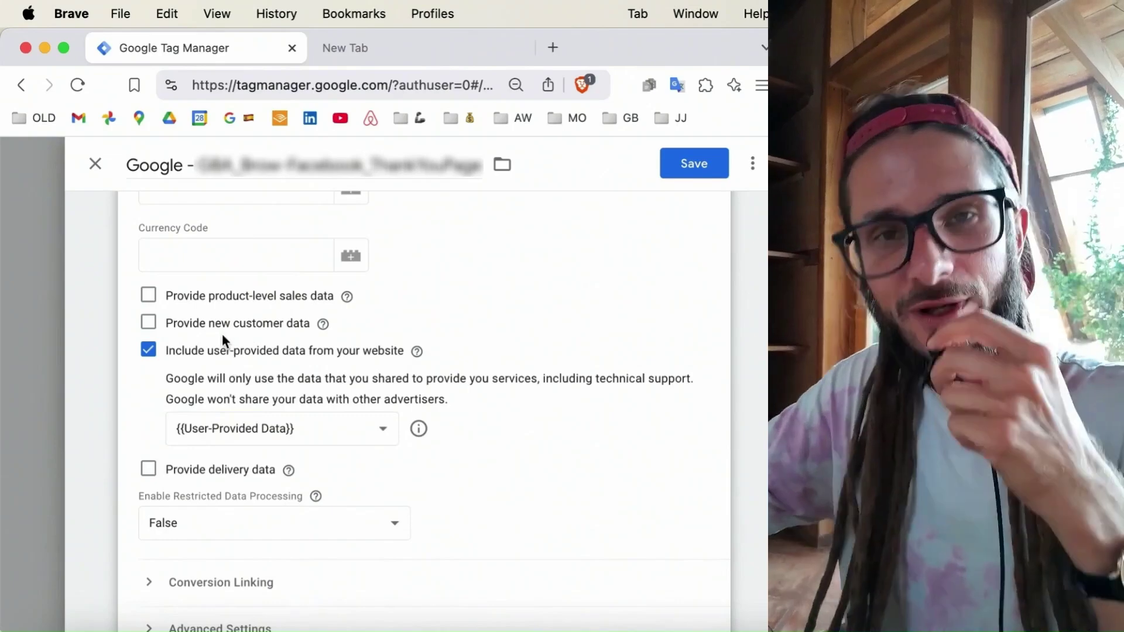
- Enable new customer and product-level sales data, sourcing product sales data from the Data Layer
click(149, 322)
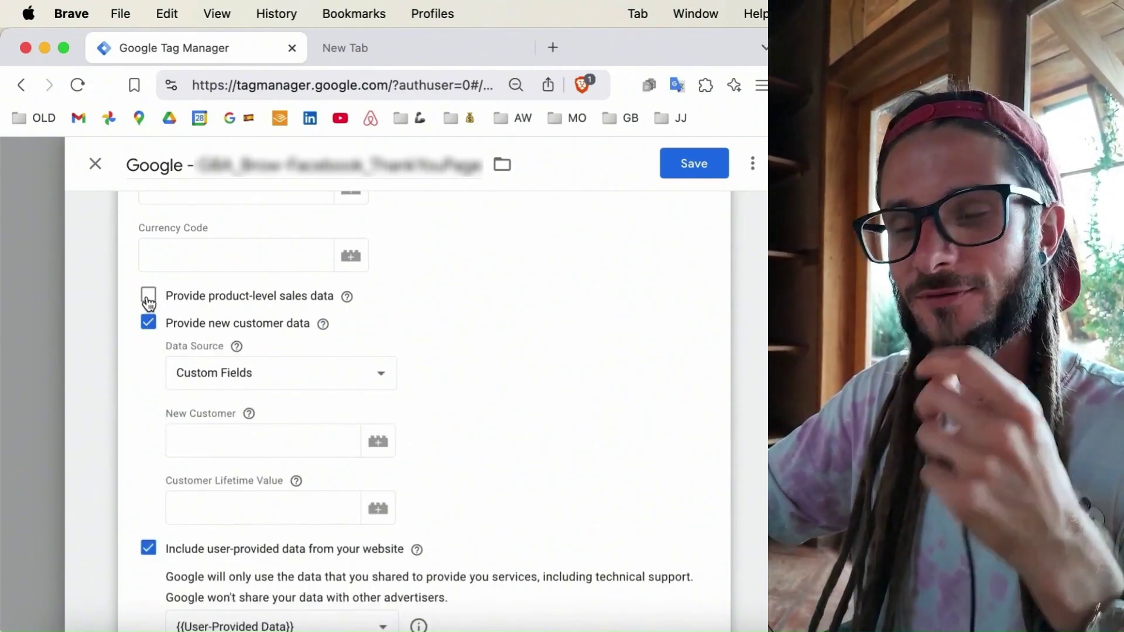
click(148, 298)
click(226, 354)
click(226, 356)
click(374, 353)
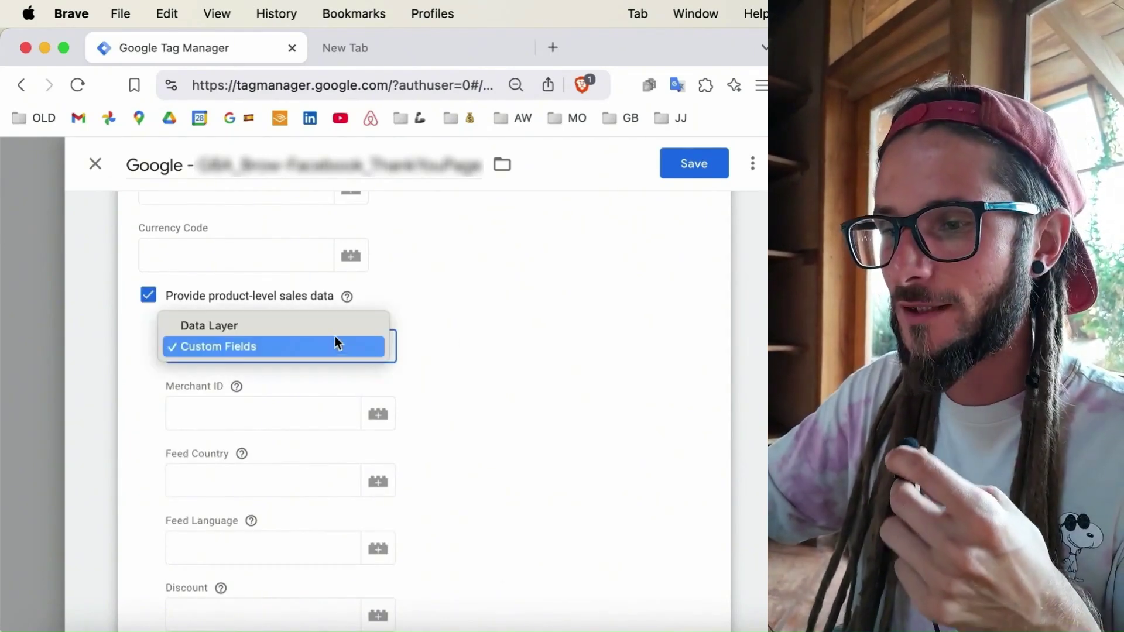
click(331, 328)
- Set the new customer data source to Data Layer
click(288, 442)
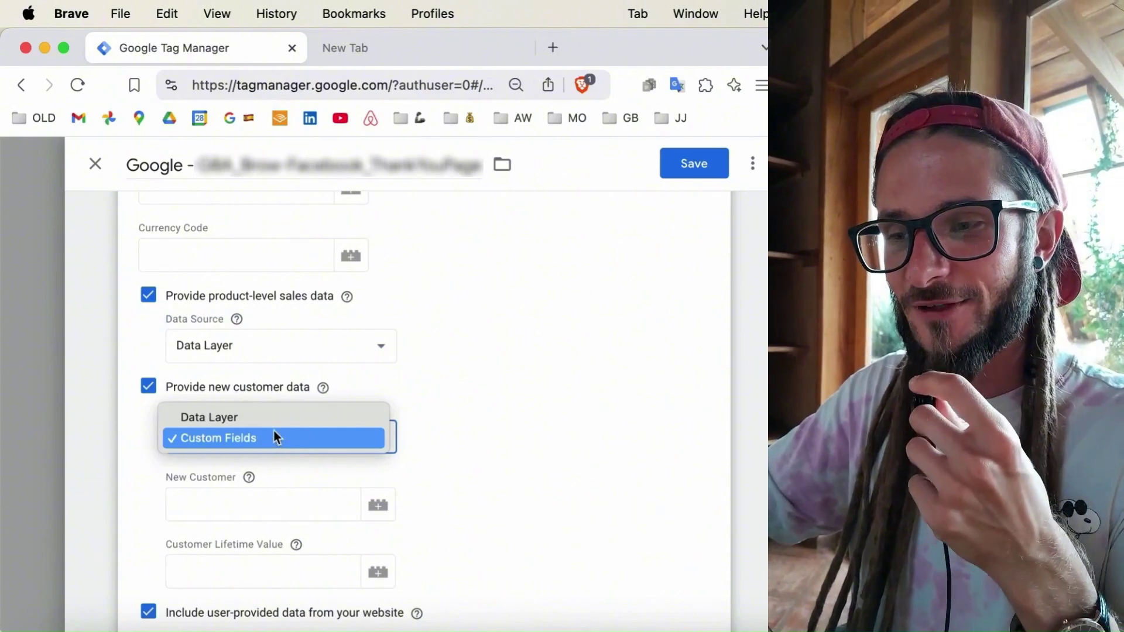
click(270, 422)
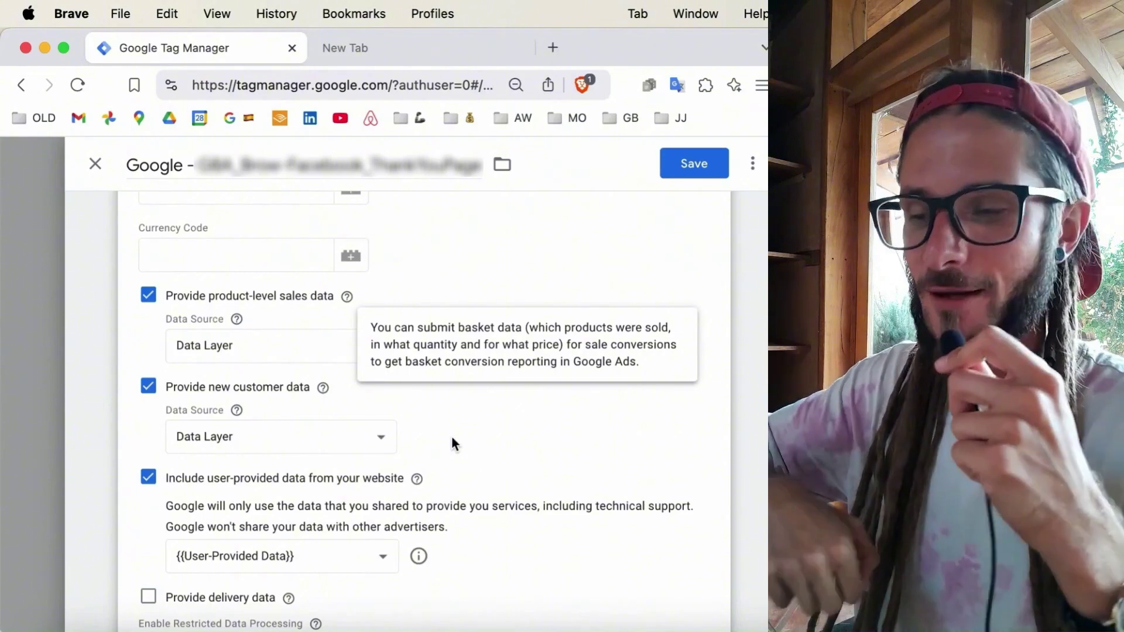
scroll(452, 439, up, 1)
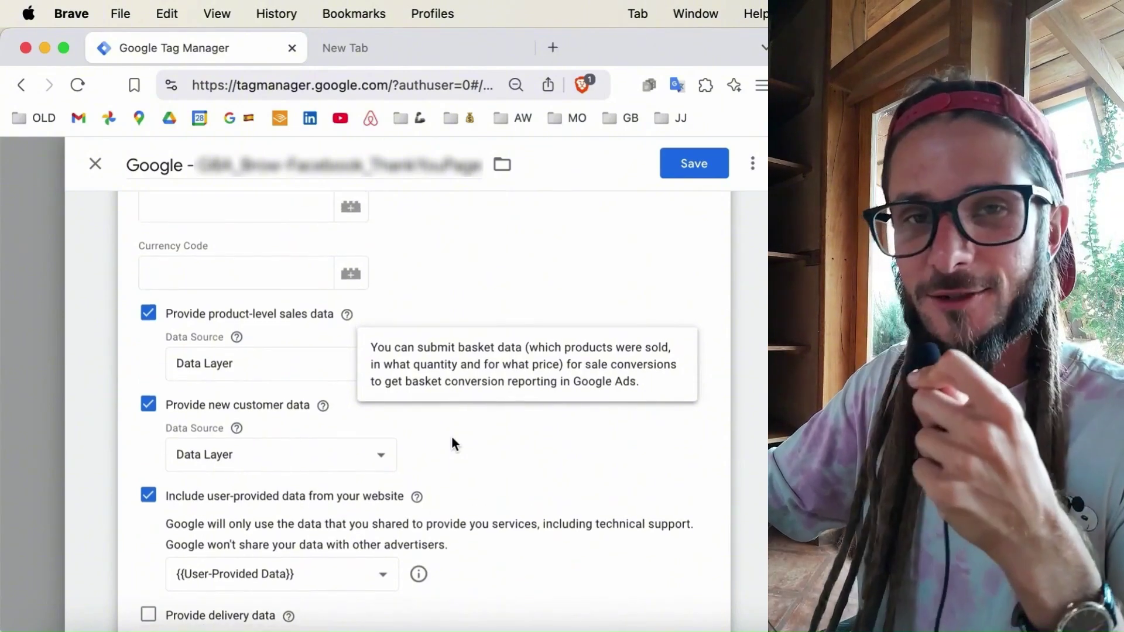
scroll(453, 440, down, 1)
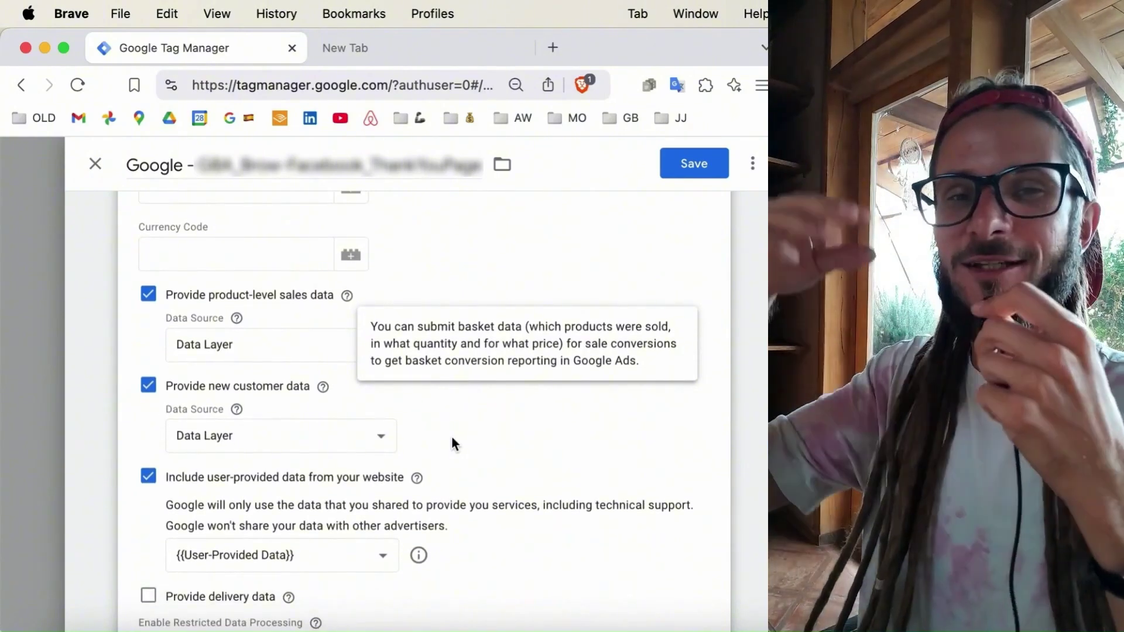